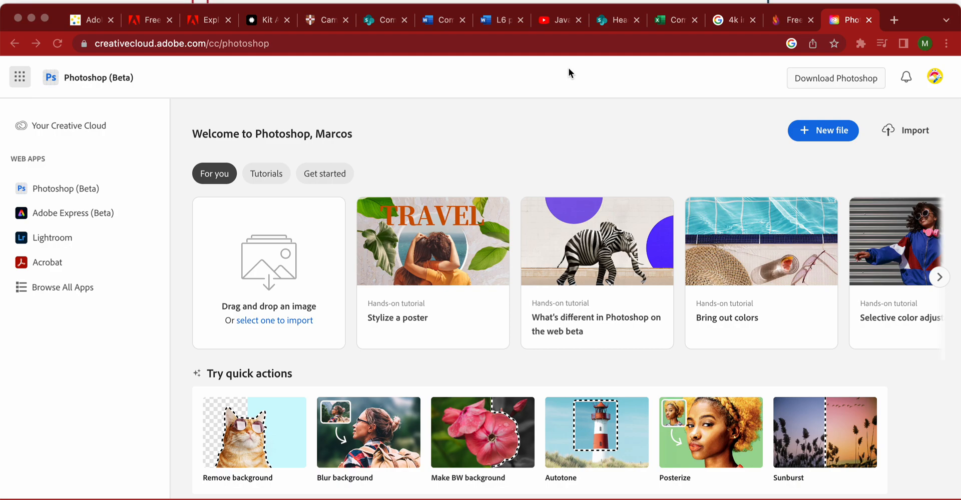
Step: Import the Chicago skyline wallpaper image as a new document and show the available image adjustments
left_click_drag(64, 498, 276, 255)
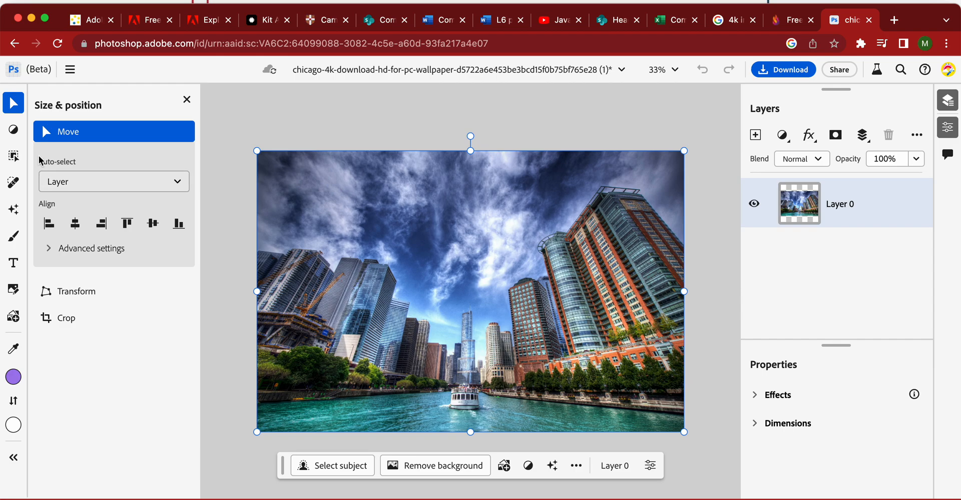
left_click(13, 131)
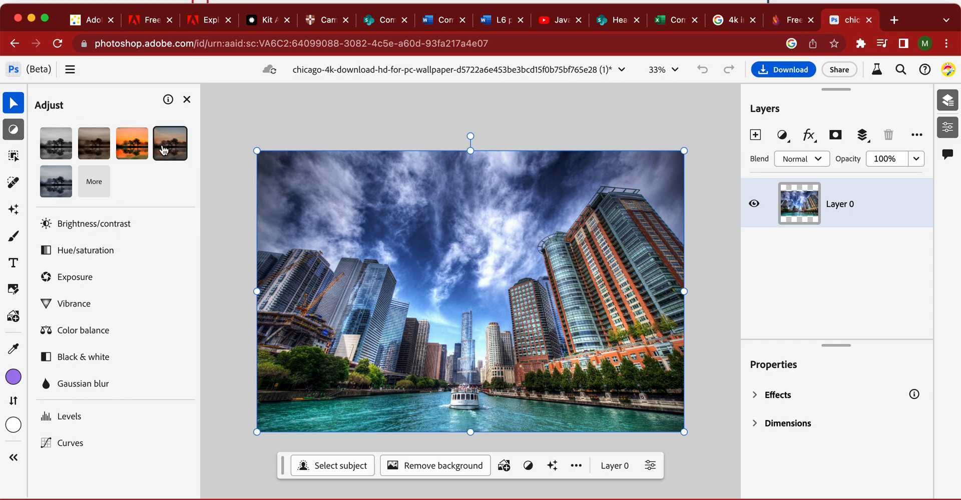
Step: Try the Split tone preset on the skyline photo and delete its adjustment group
left_click(119, 140)
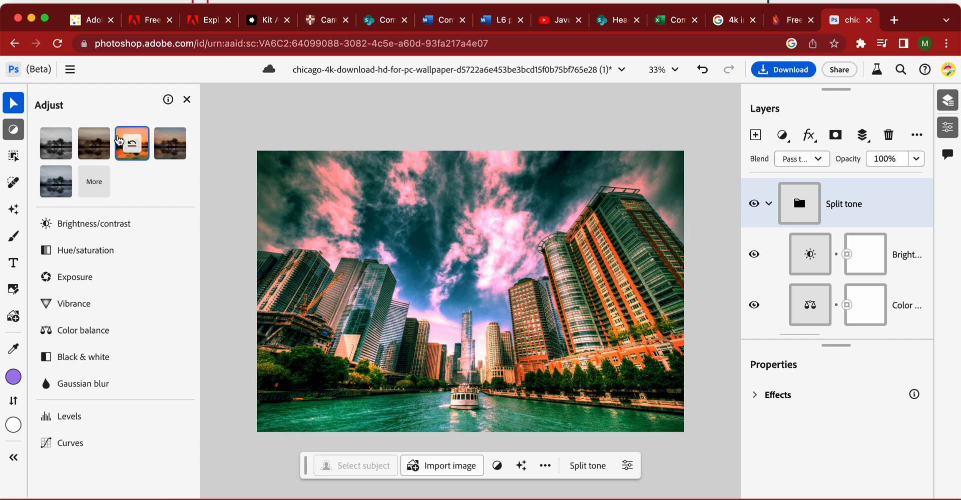
left_click(769, 204)
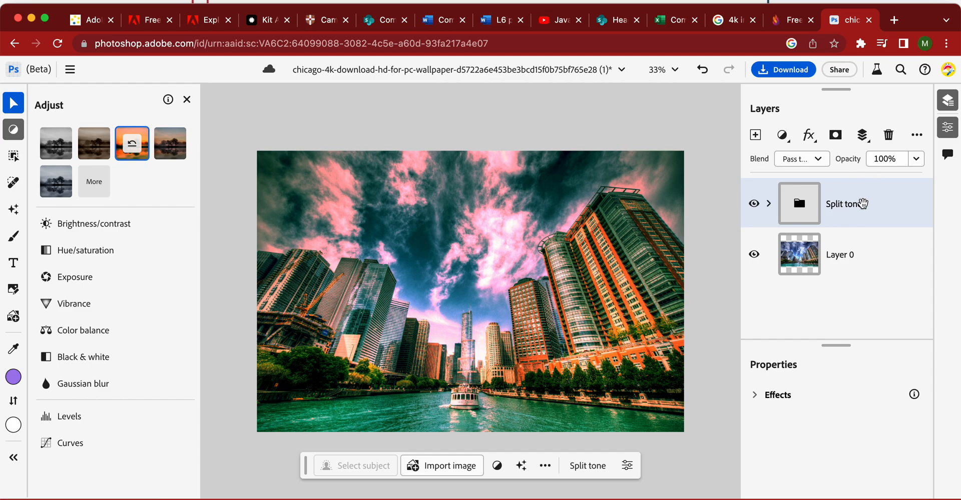
key("Delete")
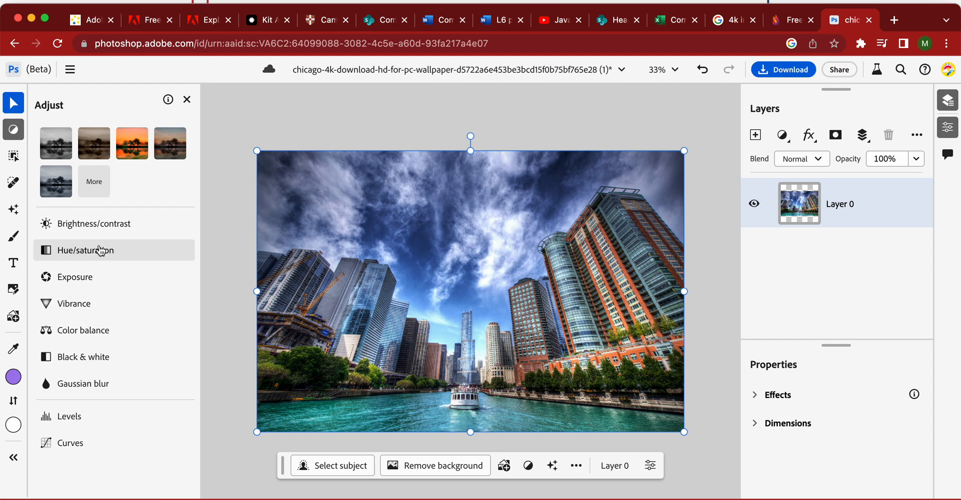
Step: Add a Brightness/contrast adjustment layer with brightness -25 and contrast -44, and compare the photo with and without it
mouse_move(106, 229)
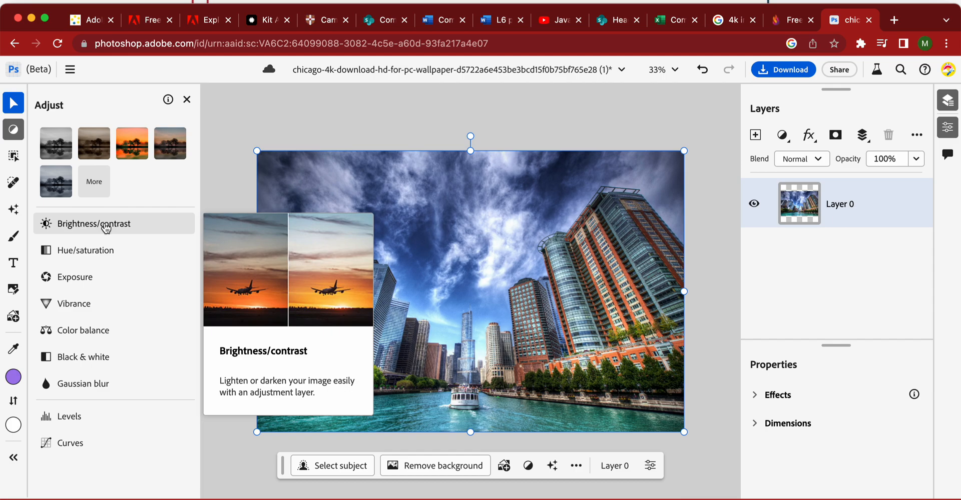
left_click(106, 228)
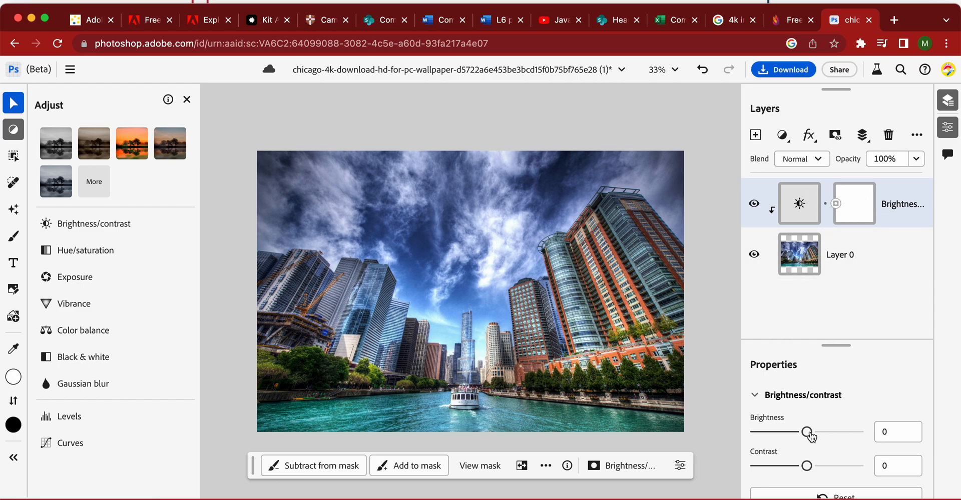
mouse_move(806, 434)
left_mouse_down()
mouse_move(842, 433)
mouse_move(764, 440)
mouse_move(835, 431)
mouse_move(815, 429)
mouse_move(824, 430)
left_mouse_up()
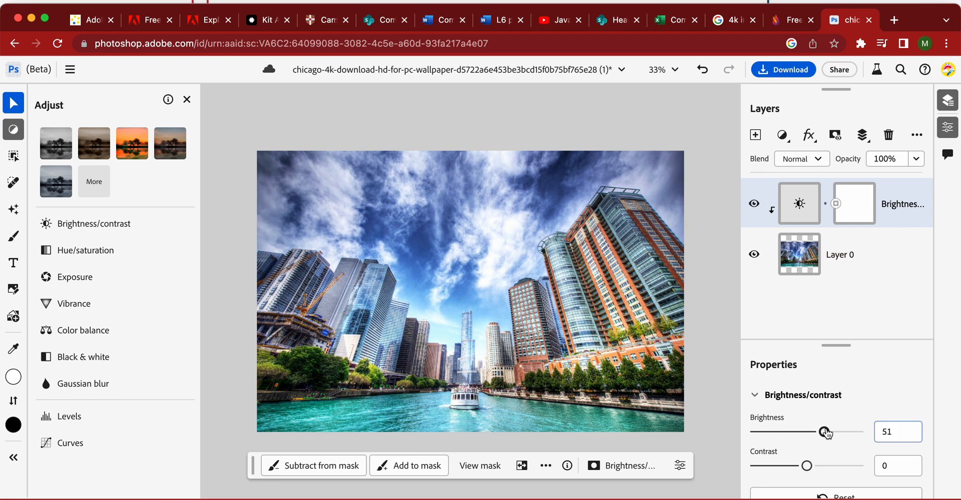
scroll(825, 425, "down", 1)
mouse_move(824, 397)
left_mouse_down()
mouse_move(843, 400)
mouse_move(814, 398)
left_mouse_up()
left_click_drag(806, 431, 760, 447)
left_click_drag(817, 404, 798, 405)
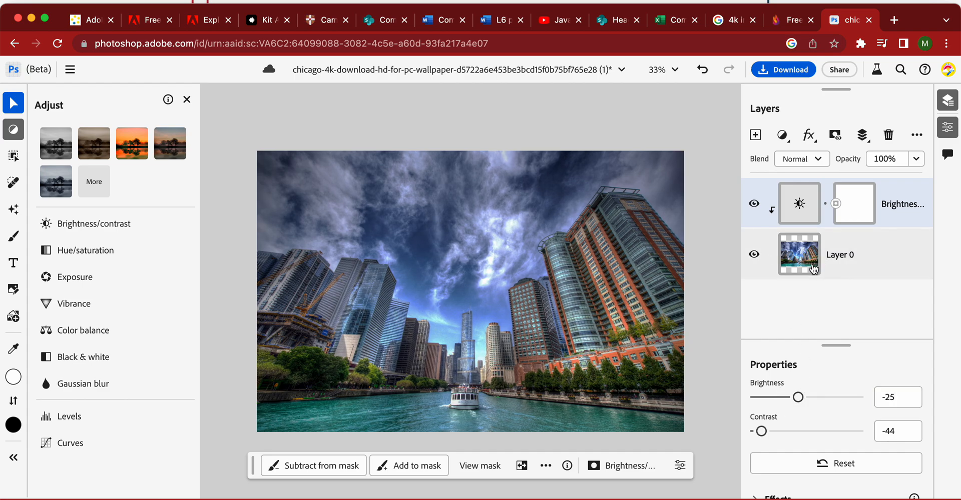
left_click(753, 206)
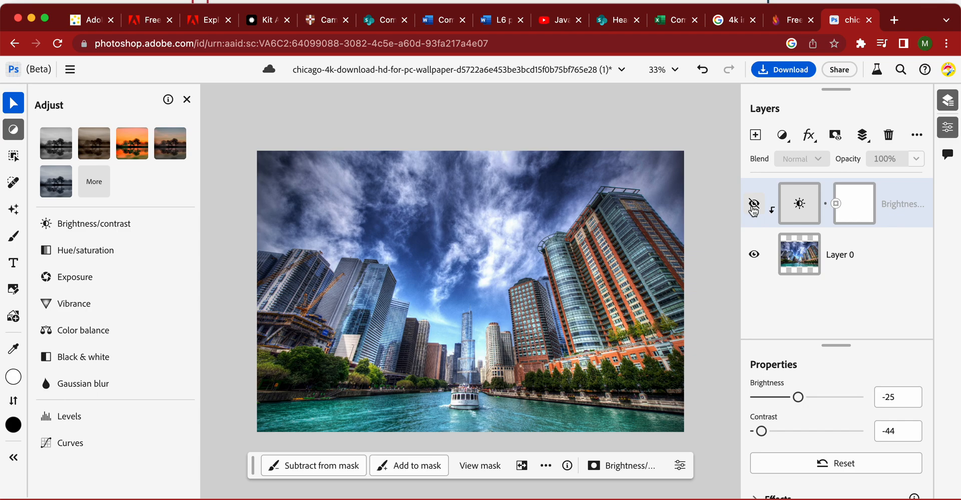
left_click(754, 205)
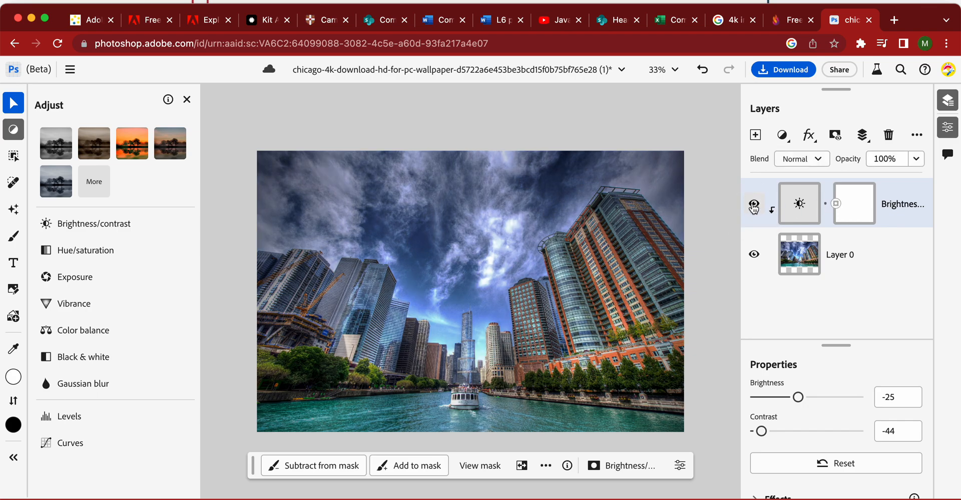
Step: Set the Brightness/contrast adjustment to brightness 25 and contrast 33, and hide its layer
mouse_move(813, 400)
left_mouse_down()
mouse_move(824, 399)
mouse_move(804, 399)
mouse_move(818, 399)
left_mouse_up()
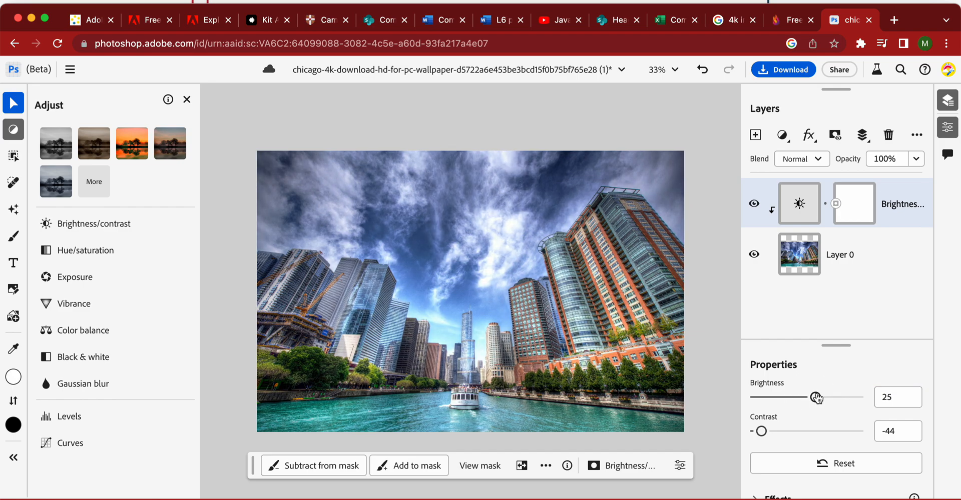
left_click_drag(763, 432, 825, 432)
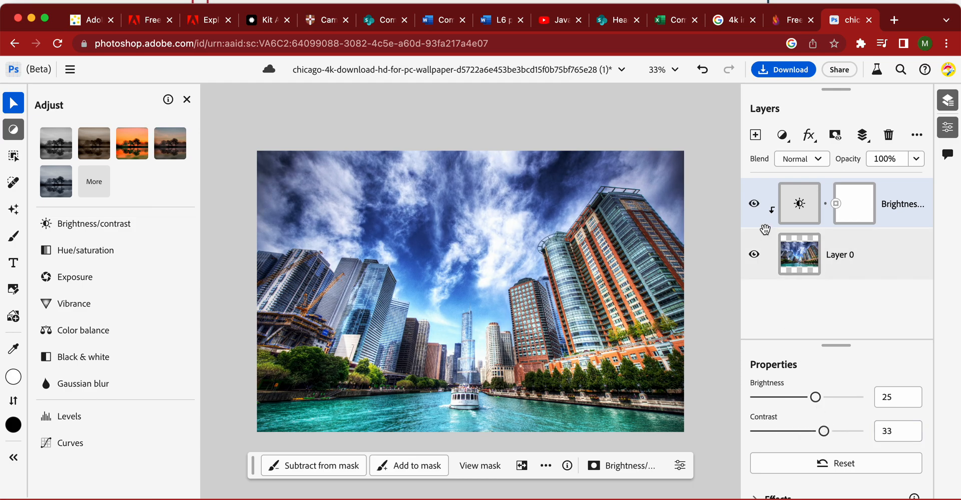
left_click(755, 205)
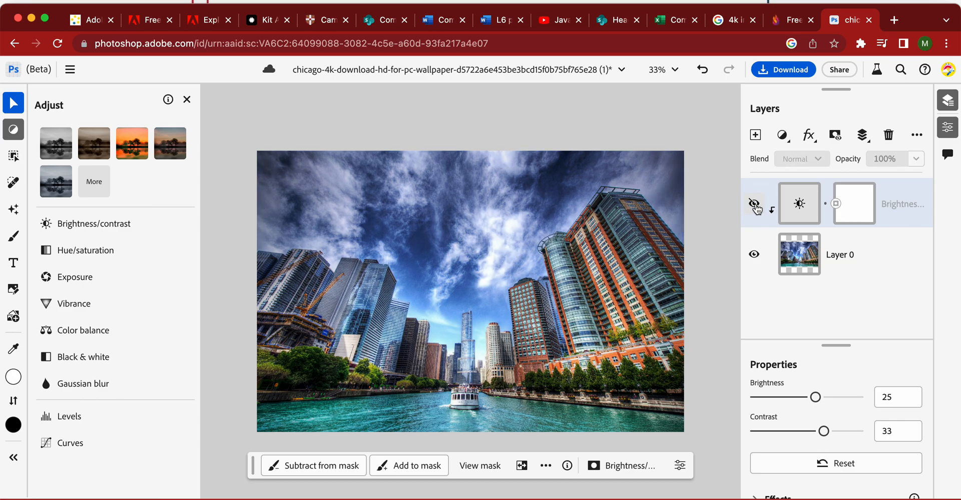
Step: Add a Hue/saturation adjustment layer with hue 7, saturation 10 and lightness 12
left_click(116, 254)
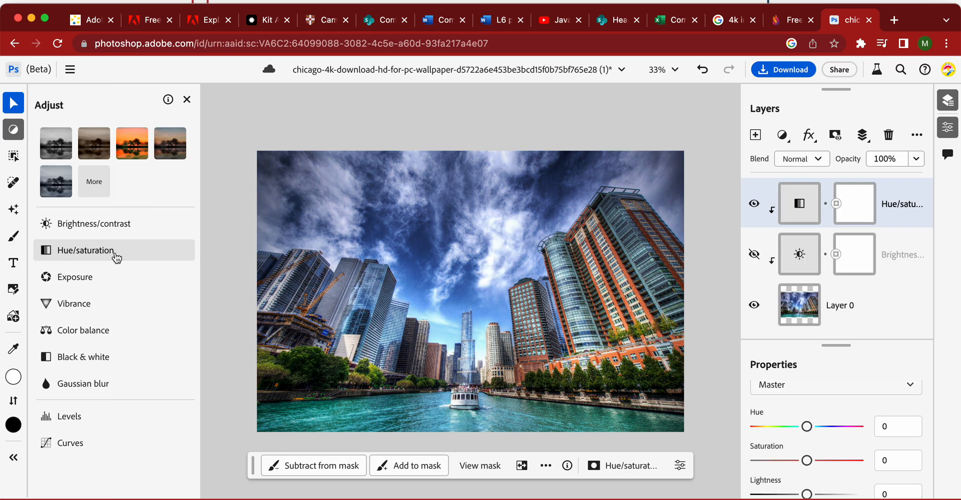
scroll(534, 324, "down", 2)
scroll(534, 324, "up", 3)
scroll(534, 324, "down", 1)
scroll(805, 393, "down", 2)
scroll(804, 393, "up", 1)
mouse_move(807, 394)
left_mouse_down()
mouse_move(844, 398)
mouse_move(807, 398)
left_mouse_up()
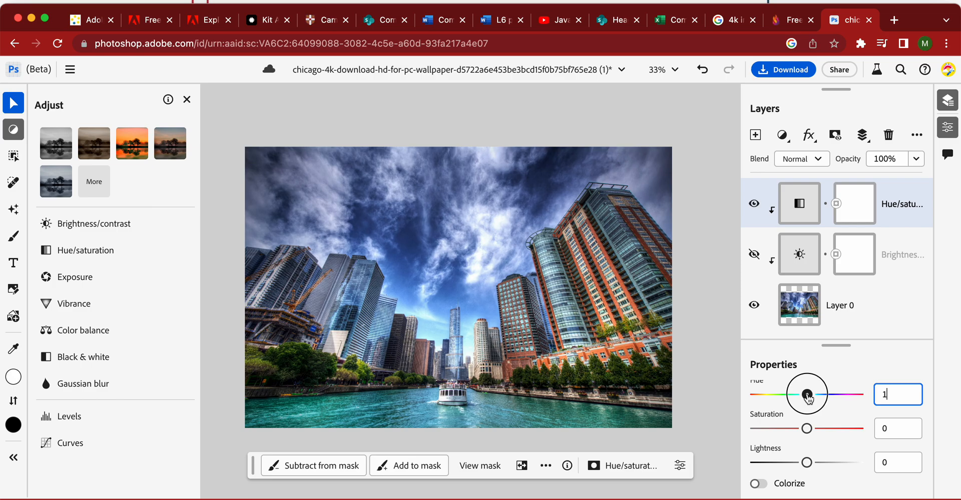
left_click_drag(809, 398, 824, 396)
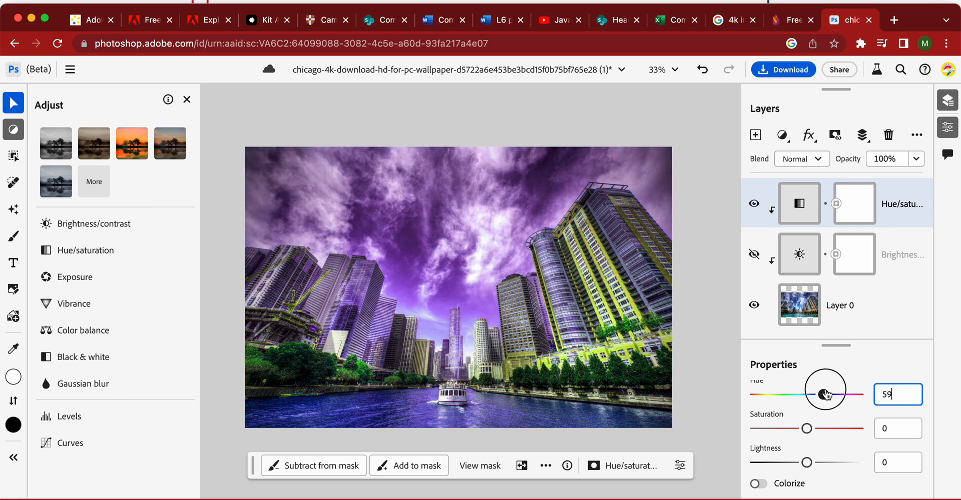
left_click_drag(846, 393, 810, 397)
mouse_move(807, 435)
left_mouse_down()
mouse_move(807, 426)
mouse_move(869, 426)
mouse_move(773, 431)
mouse_move(744, 442)
mouse_move(752, 434)
mouse_move(855, 430)
mouse_move(811, 429)
left_mouse_up()
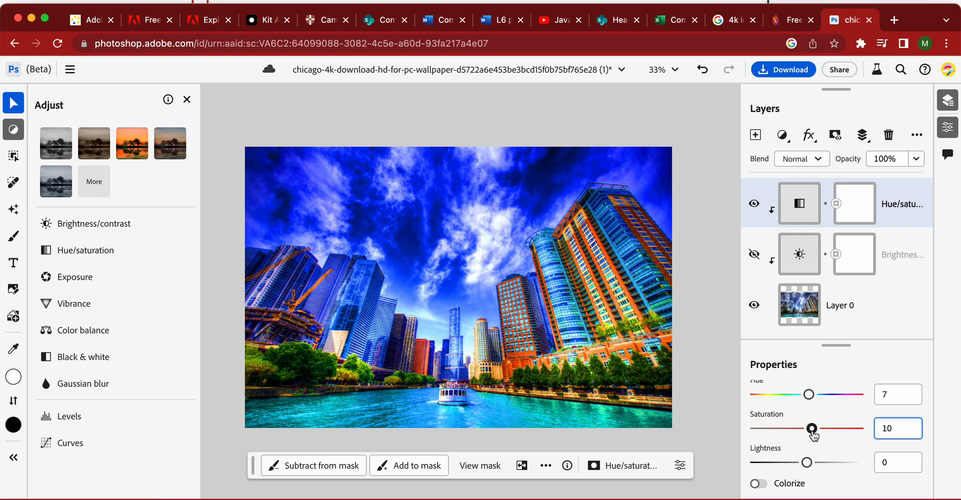
mouse_move(811, 466)
left_mouse_down()
mouse_move(880, 463)
mouse_move(762, 474)
mouse_move(814, 472)
left_mouse_up()
scroll(817, 425, "down", 1)
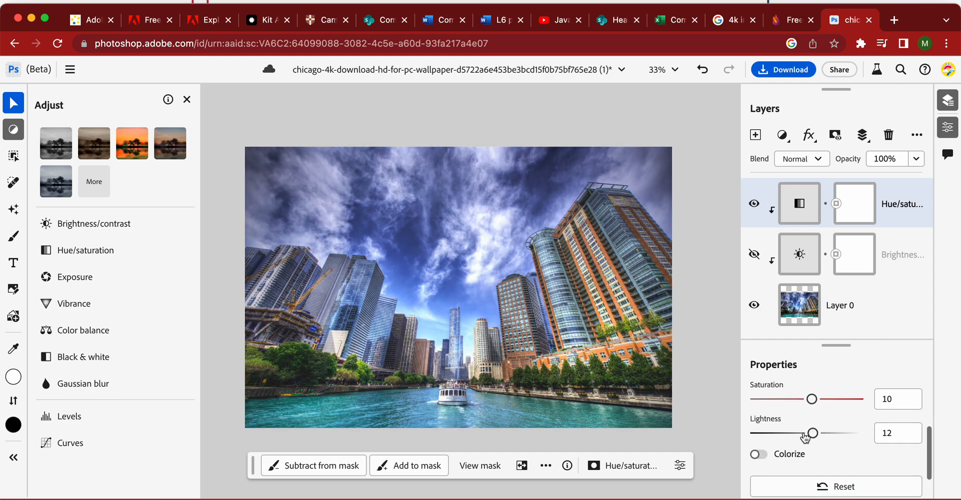
Step: Colorize the Hue/saturation adjustment with hue 227 and saturation 57, and hide its layer
left_click(759, 455)
scroll(800, 451, "up", 1)
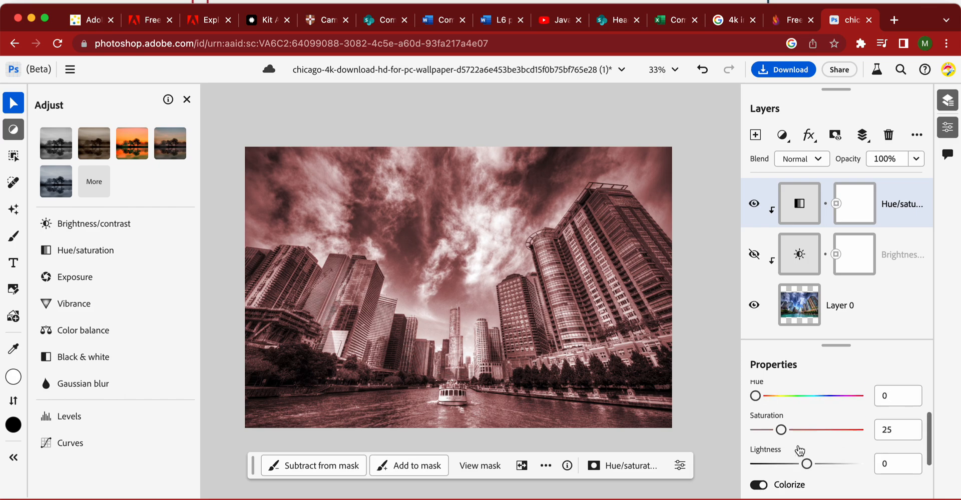
left_click_drag(754, 403, 823, 404)
left_click_drag(780, 437, 816, 441)
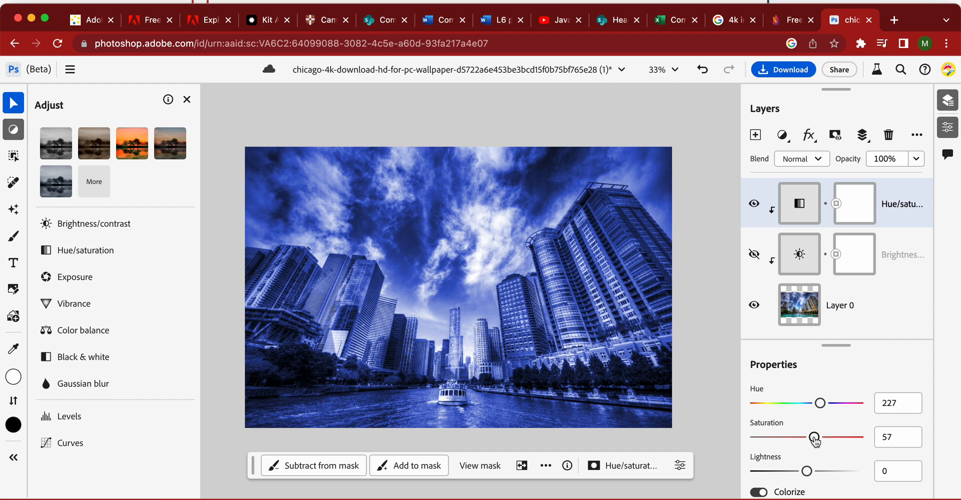
left_click(755, 203)
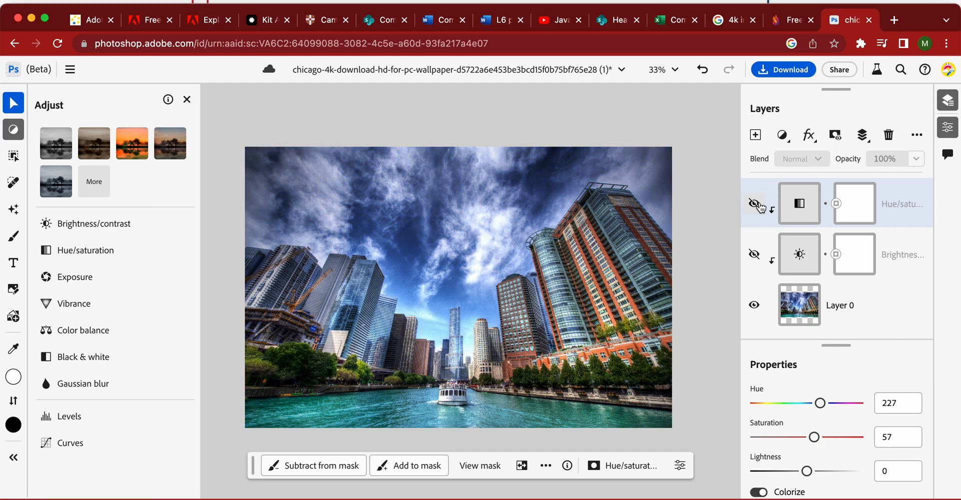
Step: Add an Exposure adjustment layer, trying a strongly negative offset of -0.3829 before setting the offset to 0.1935
left_click(95, 276)
left_click_drag(804, 409, 846, 411)
left_click_drag(843, 411, 765, 417)
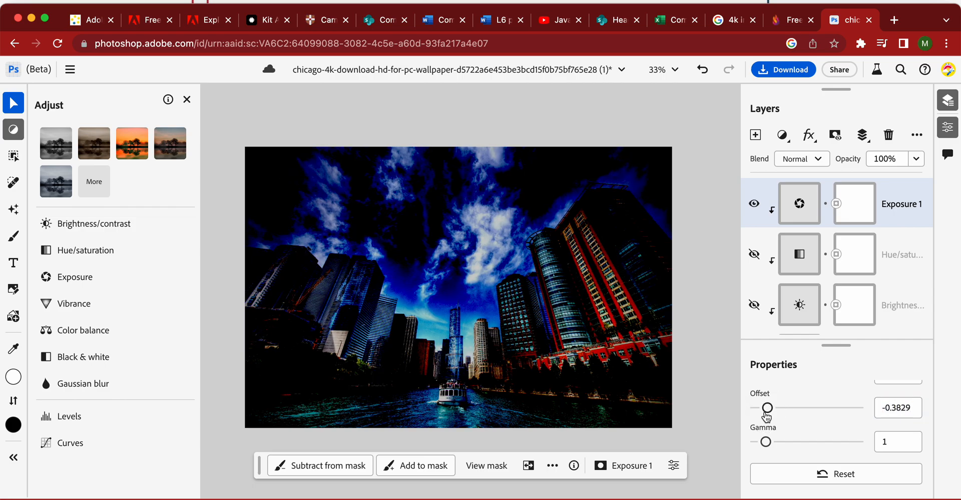
left_click_drag(774, 418, 829, 413)
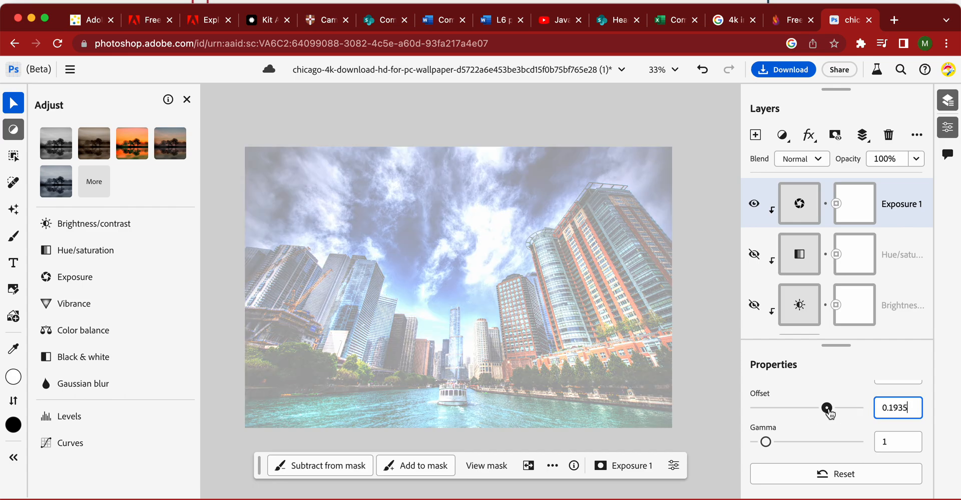
Step: Set the Exposure adjustment to exposure -1.76 and offset 0.0031, and hide its layer
scroll(828, 413, "up", 2)
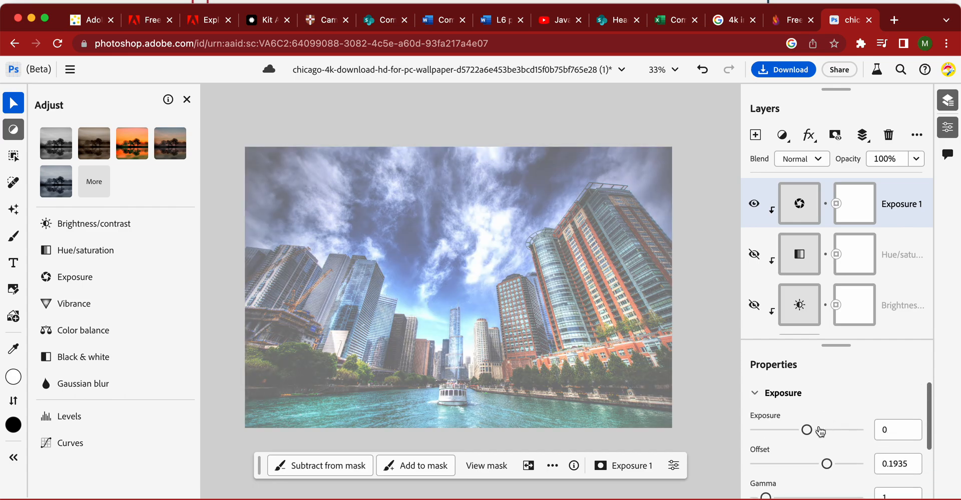
mouse_move(806, 432)
left_mouse_down()
mouse_move(771, 432)
mouse_move(818, 431)
left_mouse_up()
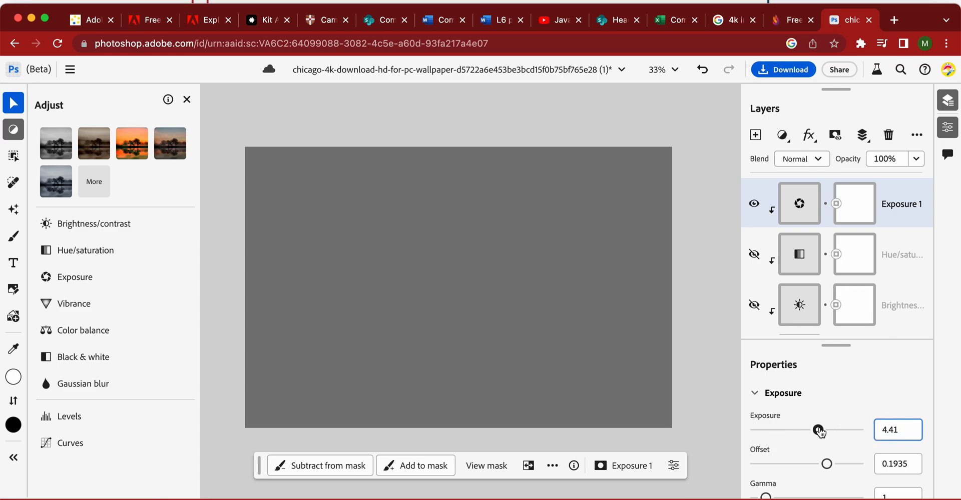
left_click_drag(826, 463, 809, 470)
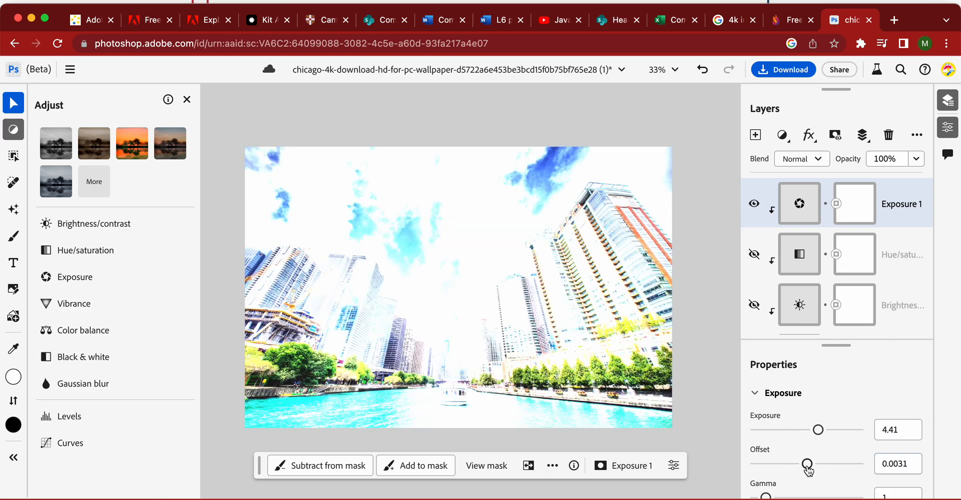
left_click_drag(824, 426, 800, 433)
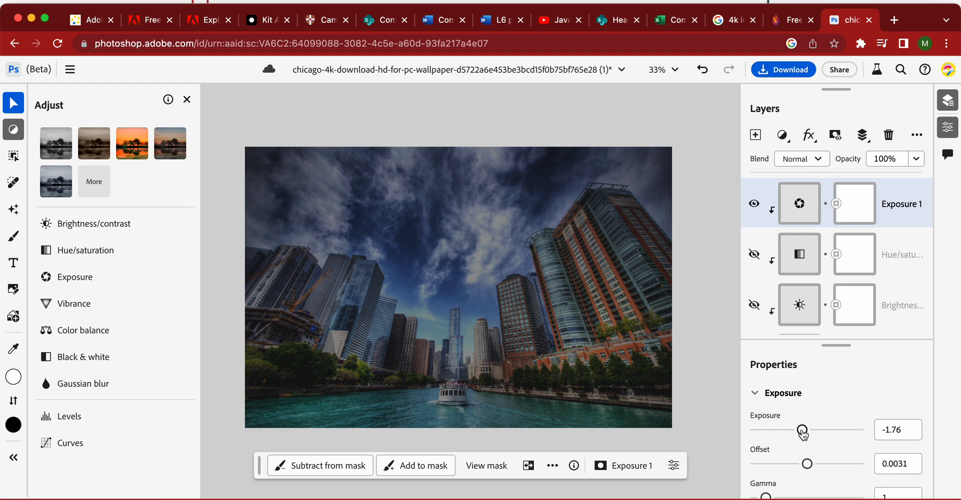
left_click(754, 204)
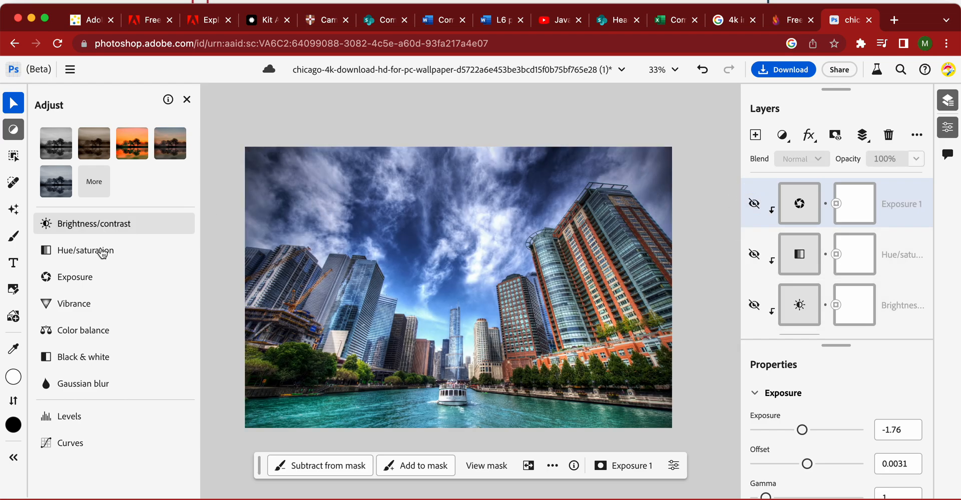
Step: Add a Vibrance adjustment layer with vibrance 48 and saturation 22
left_click(99, 304)
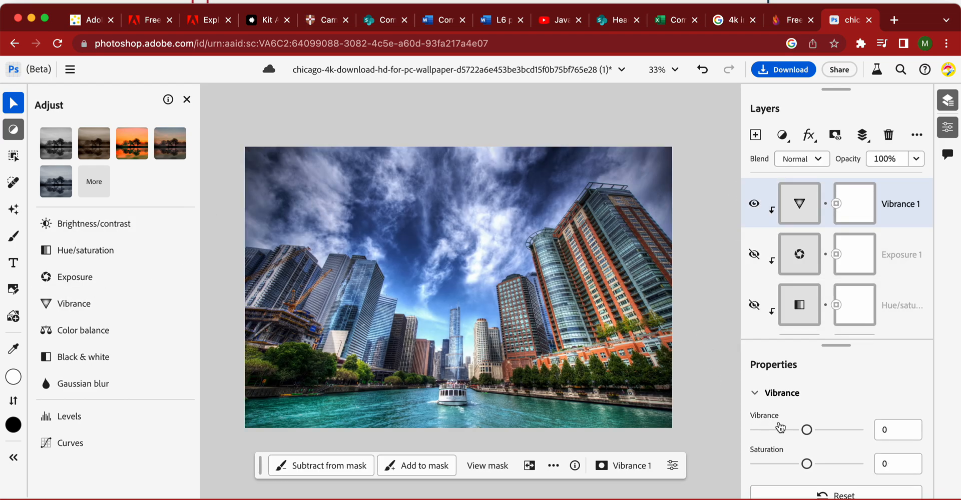
left_click_drag(807, 431, 835, 435)
scroll(834, 435, "down", 1)
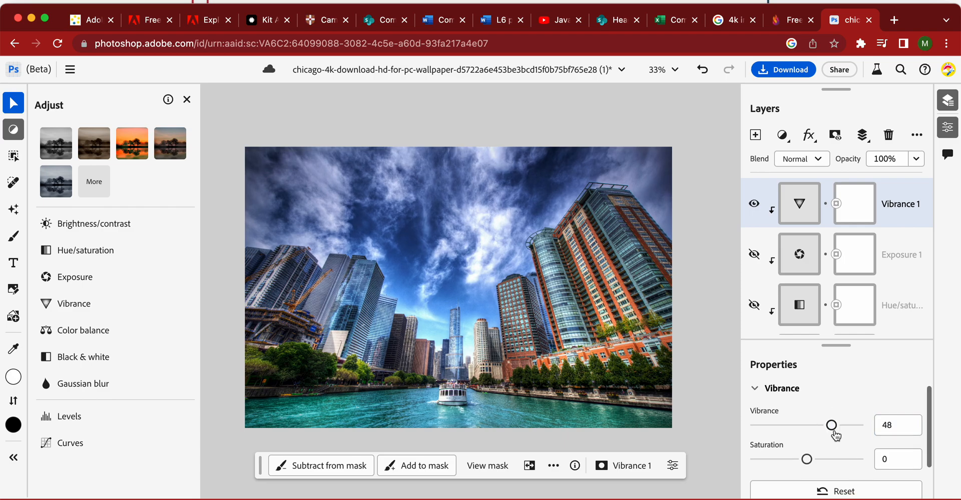
mouse_move(806, 459)
left_mouse_down()
mouse_move(837, 459)
mouse_move(818, 460)
left_mouse_up()
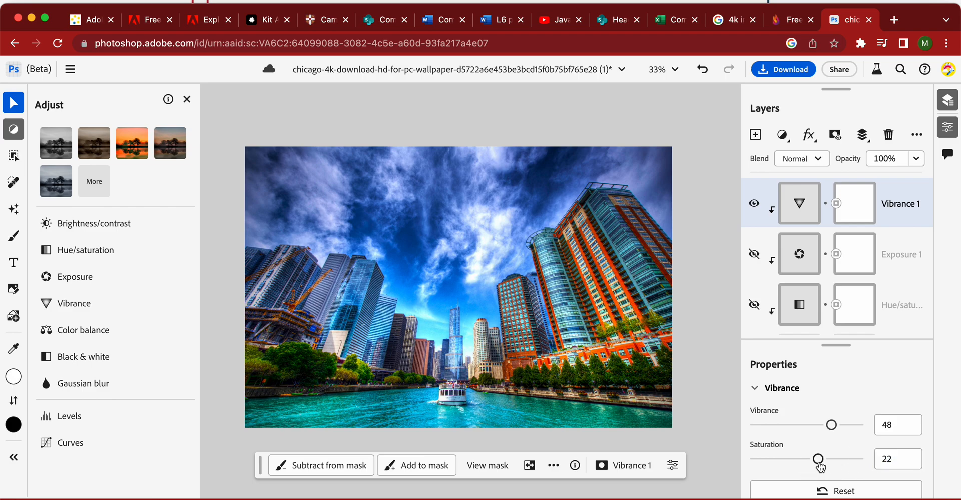
Step: Add a Color balance adjustment layer and hide the Vibrance layer beneath it
left_click(79, 331)
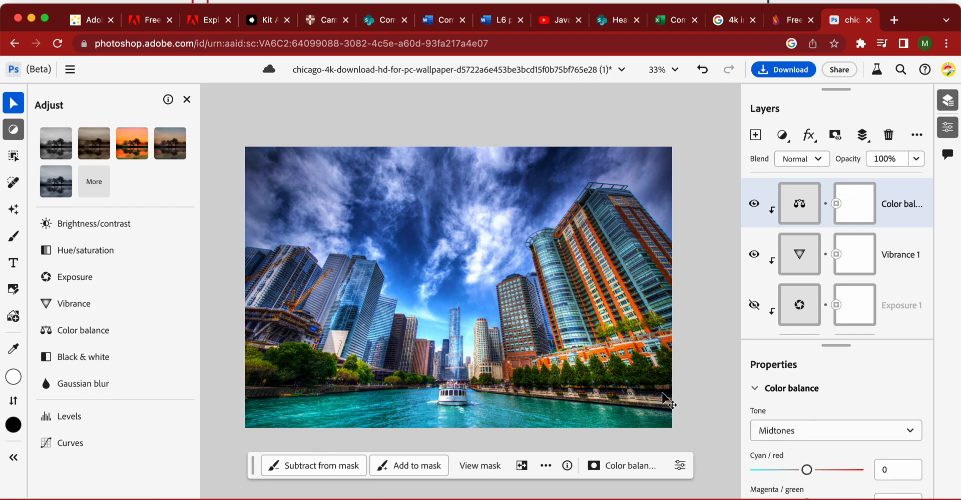
scroll(833, 403, "down", 3)
mouse_move(807, 393)
left_mouse_down()
mouse_move(833, 395)
mouse_move(789, 394)
left_mouse_up()
double_click(789, 395)
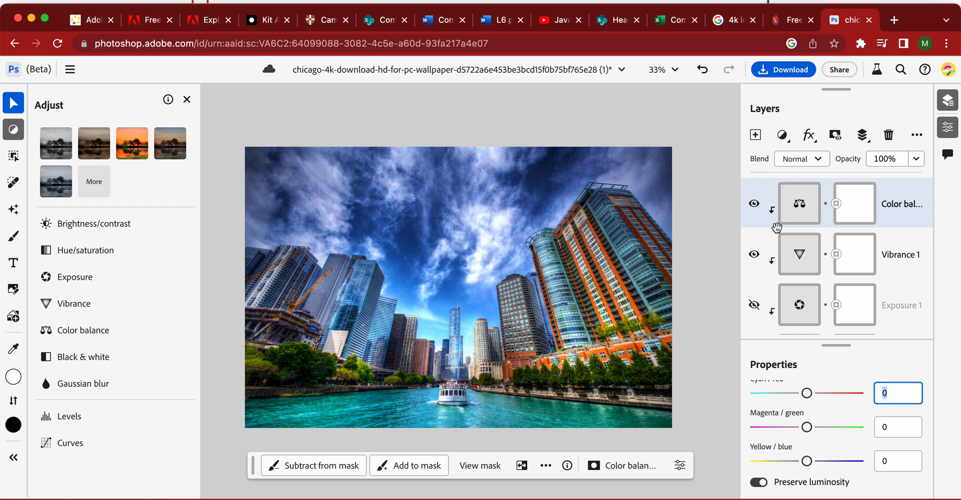
left_click(756, 255)
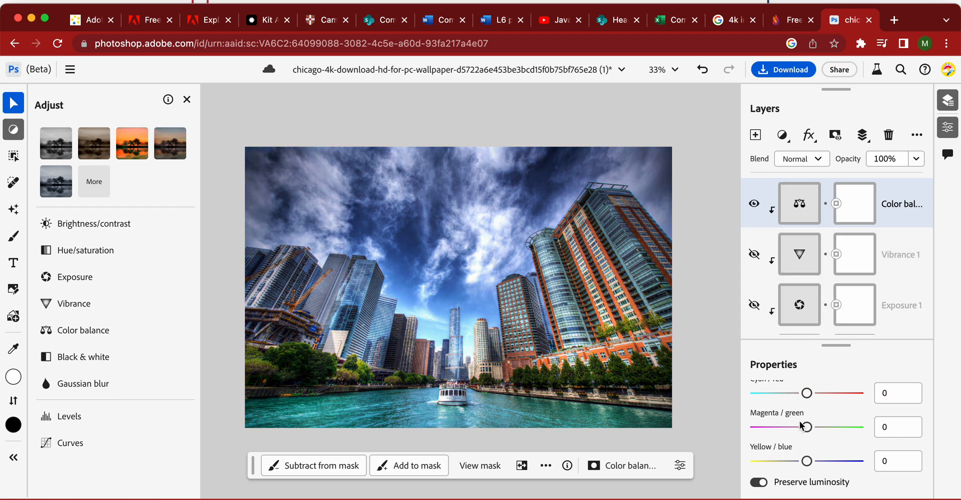
Step: Set the Color balance midtones to cyan/red 67, magenta/green 49 and yellow/blue 68, and hide its layer
left_click_drag(806, 429, 832, 430)
left_click_drag(807, 461, 843, 461)
scroll(846, 458, "up", 1)
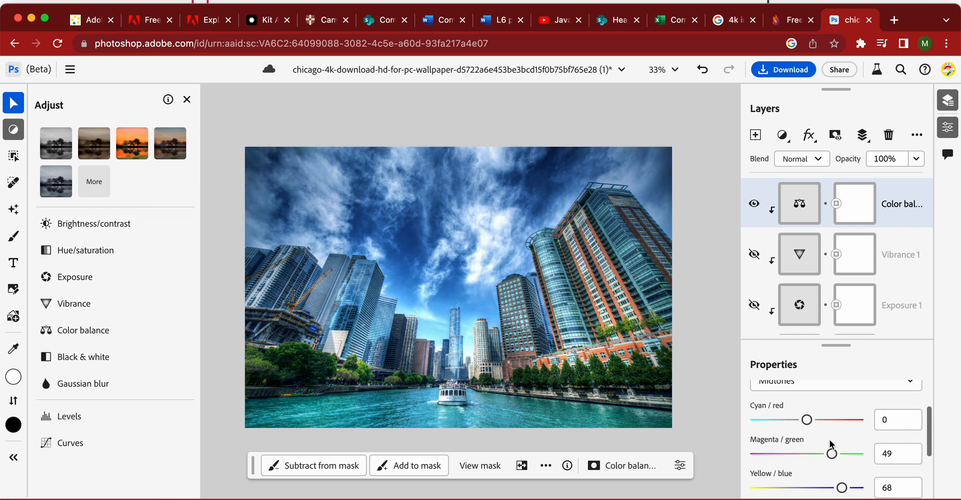
left_click(807, 423)
left_click_drag(809, 426, 844, 426)
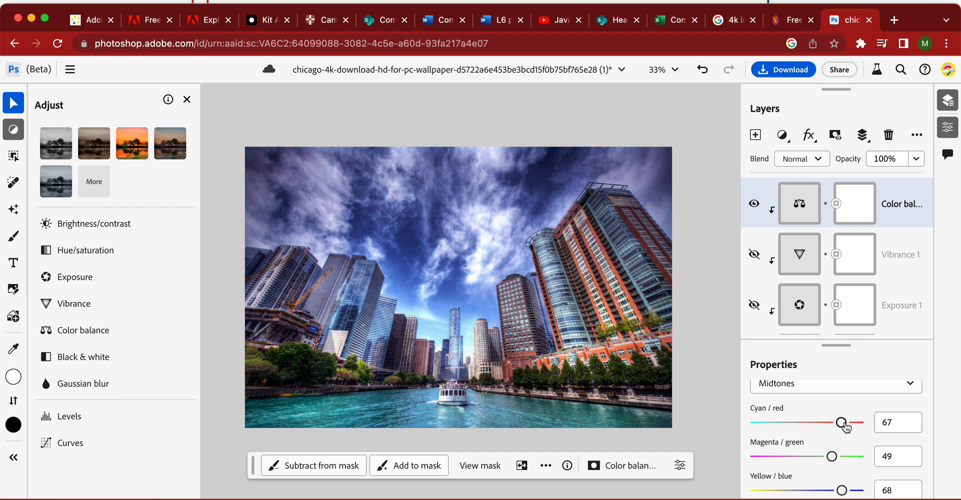
scroll(846, 426, "down", 3)
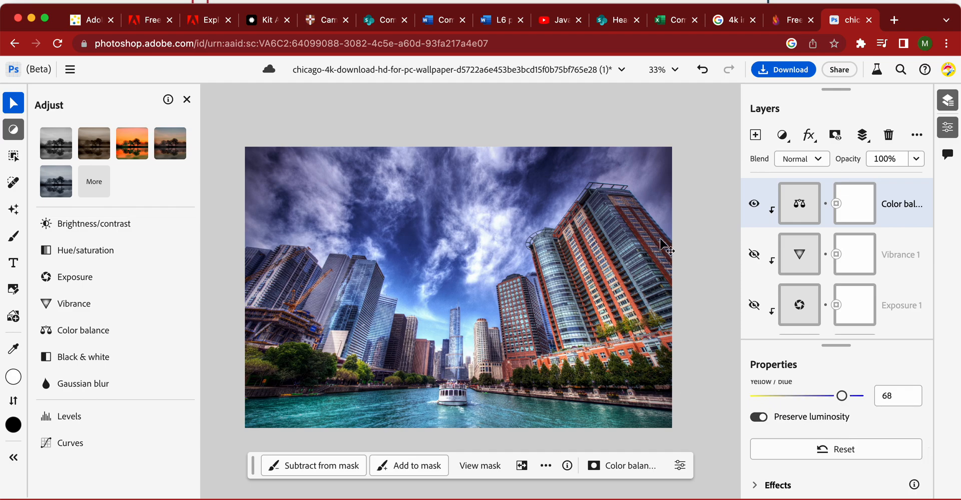
left_click(754, 204)
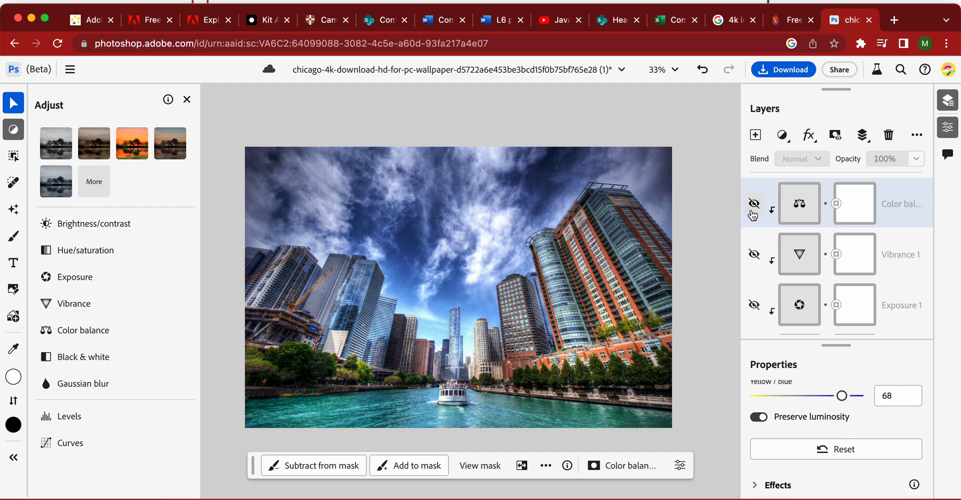
Step: Add a Black & white adjustment layer with cyans -60, blues -35 and magentas 0
left_click(101, 365)
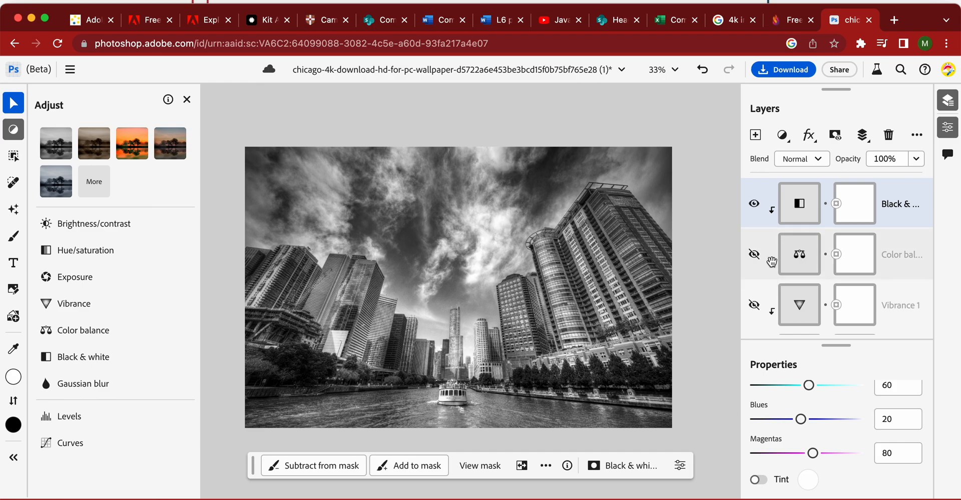
left_click_drag(809, 390, 784, 394)
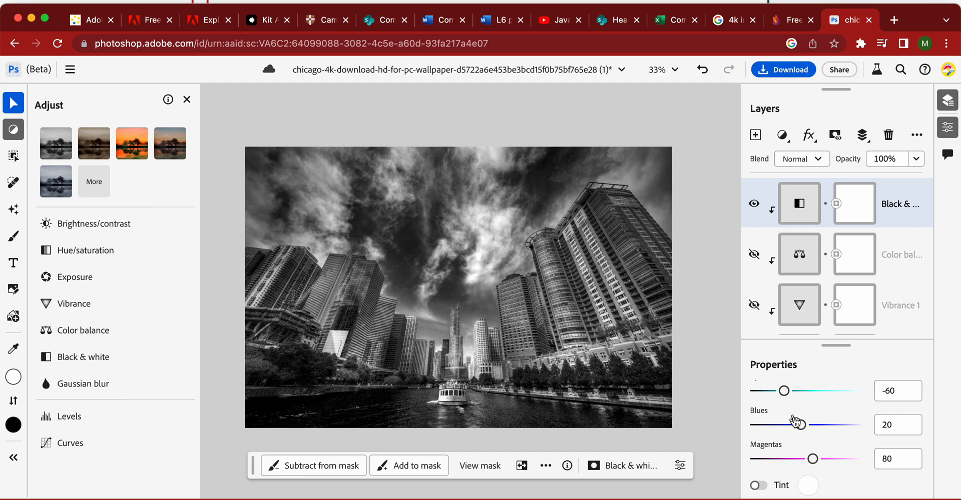
left_click_drag(800, 426, 789, 426)
left_click_drag(813, 461, 796, 461)
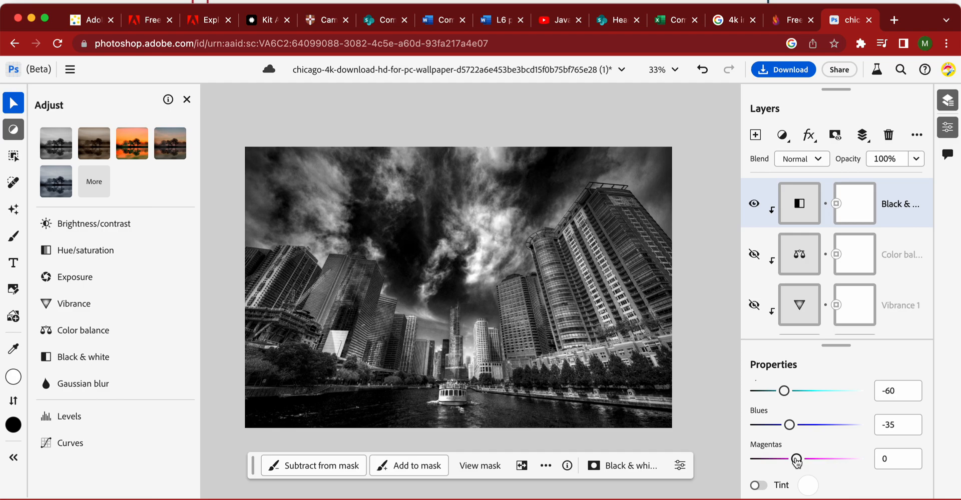
left_click(81, 383)
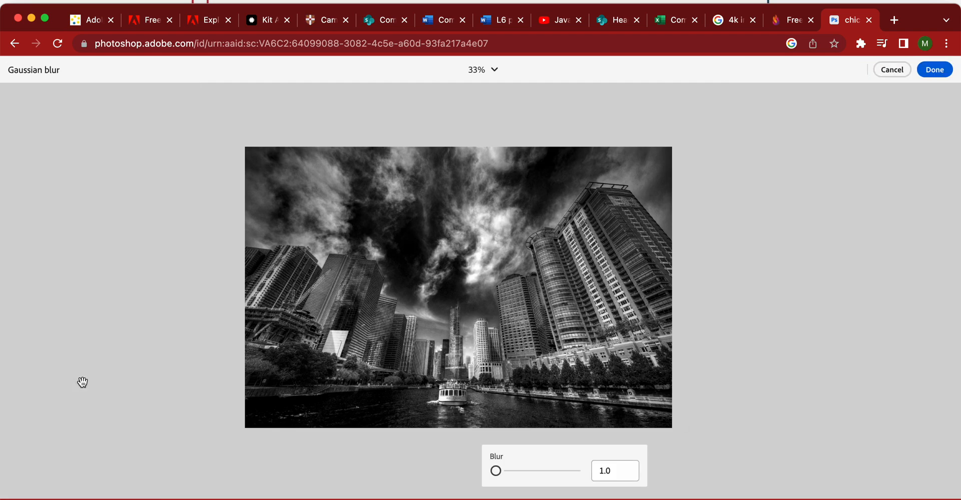
left_click_drag(503, 473, 552, 472)
left_click(891, 75)
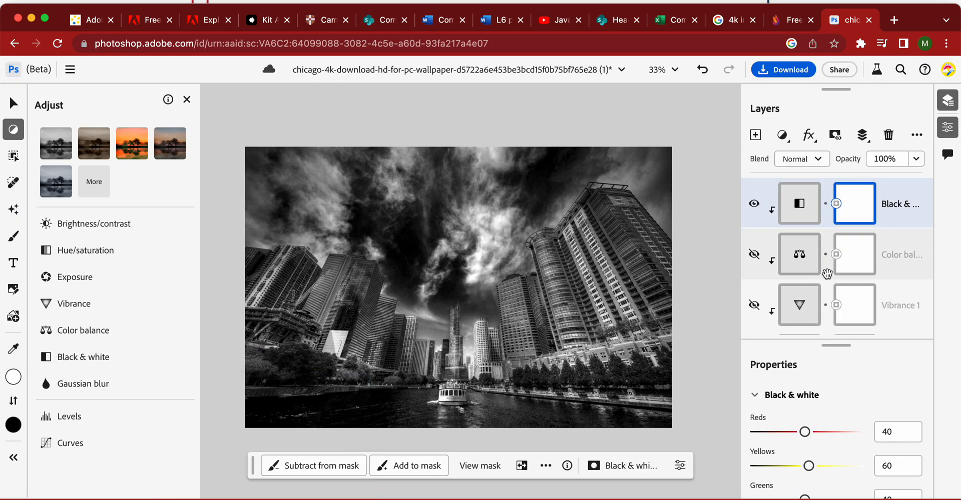
Step: Hide the Black & white layer and reload the document page, discarding the unsaved adjustment layers
left_click(754, 205)
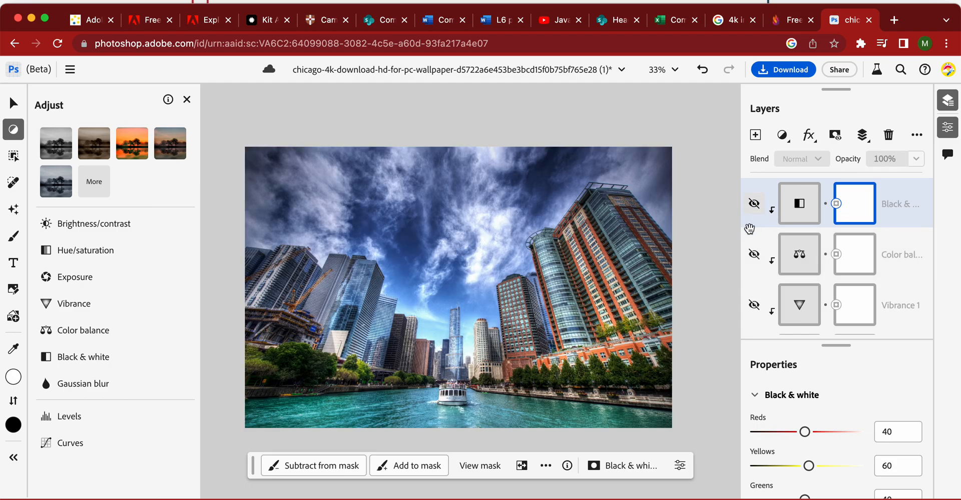
mouse_move(104, 385)
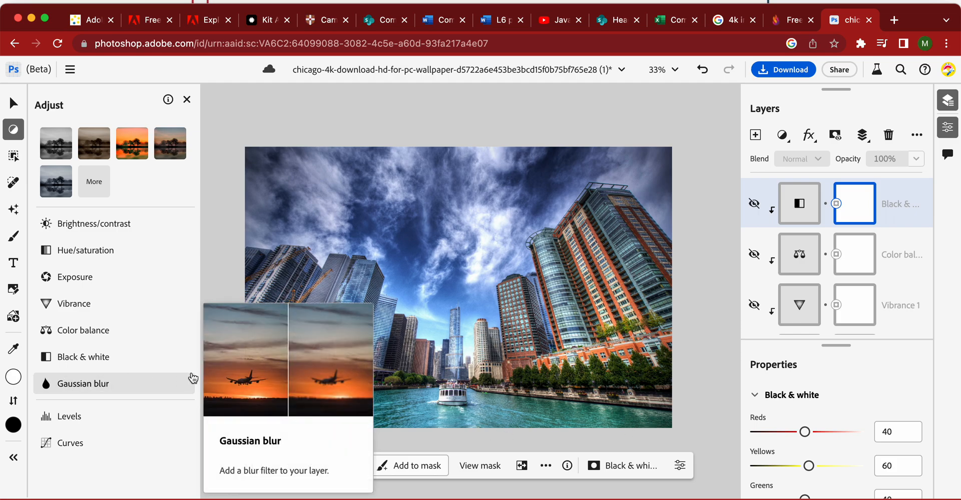
scroll(378, 335, "up", 4)
scroll(378, 336, "down", 5)
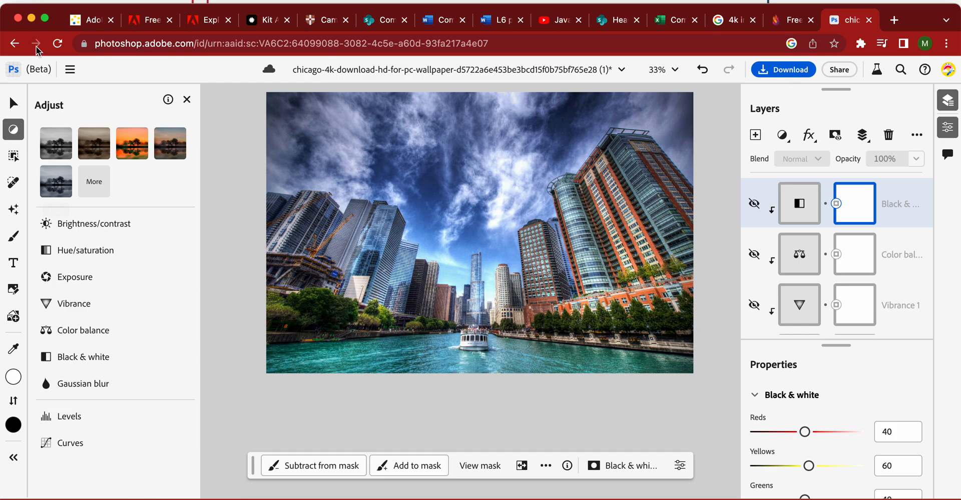
left_click(58, 44)
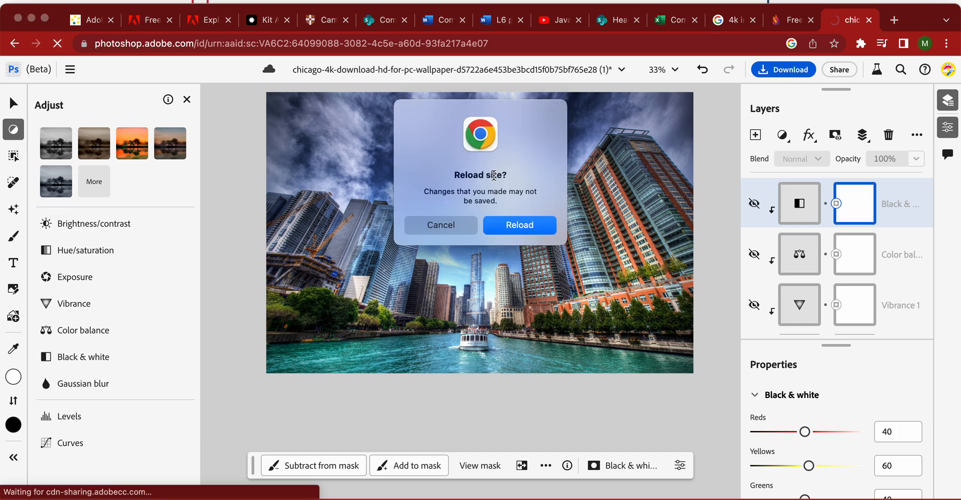
left_click(516, 229)
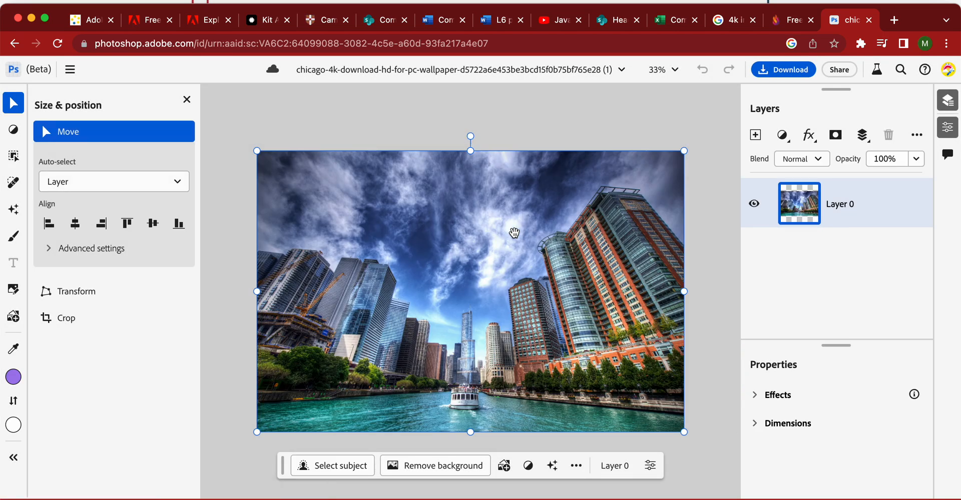
Step: Preview a Gaussian blur on Layer 0 at strengths 17.5, 6.8, 29.0 and 0.1, and cancel the filter
left_click(18, 132)
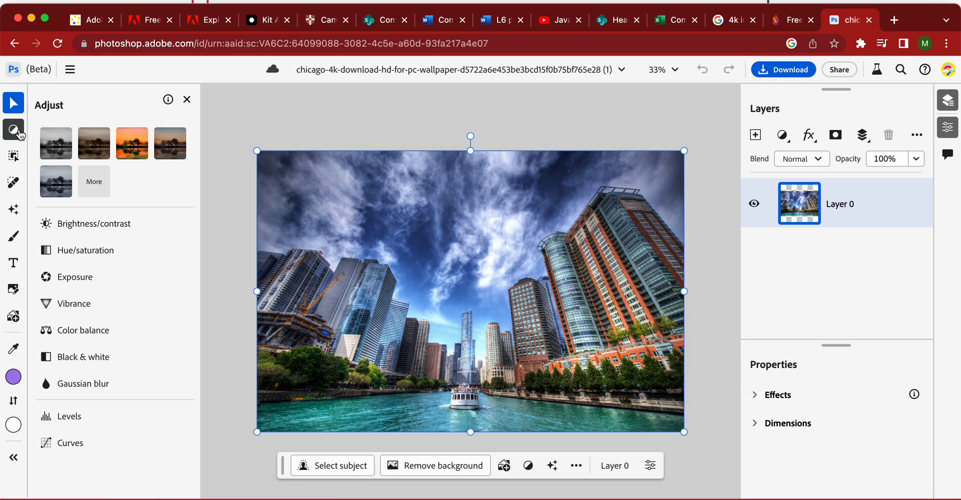
left_click(112, 386)
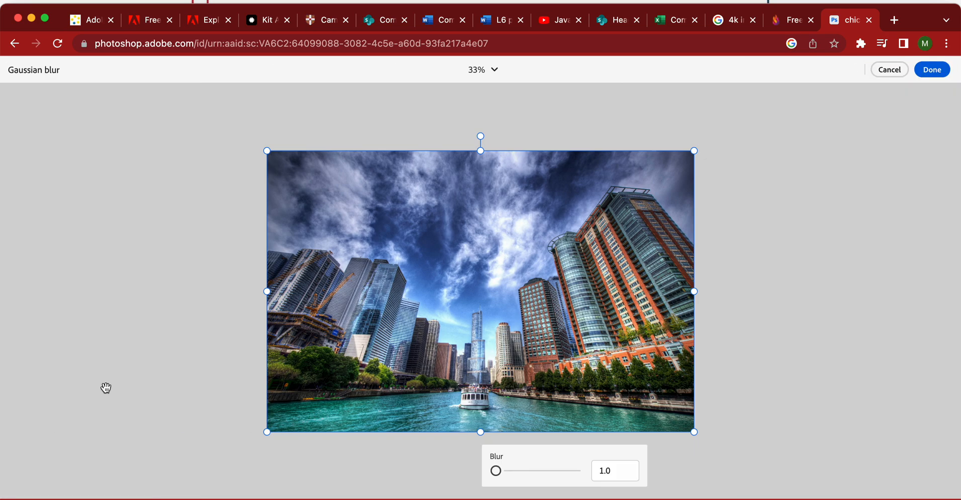
left_click(508, 473)
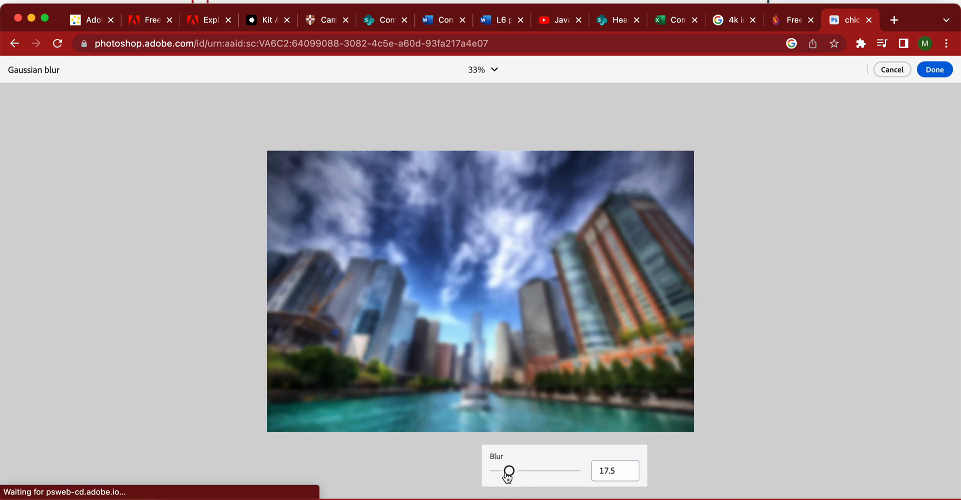
left_click_drag(507, 478, 497, 479)
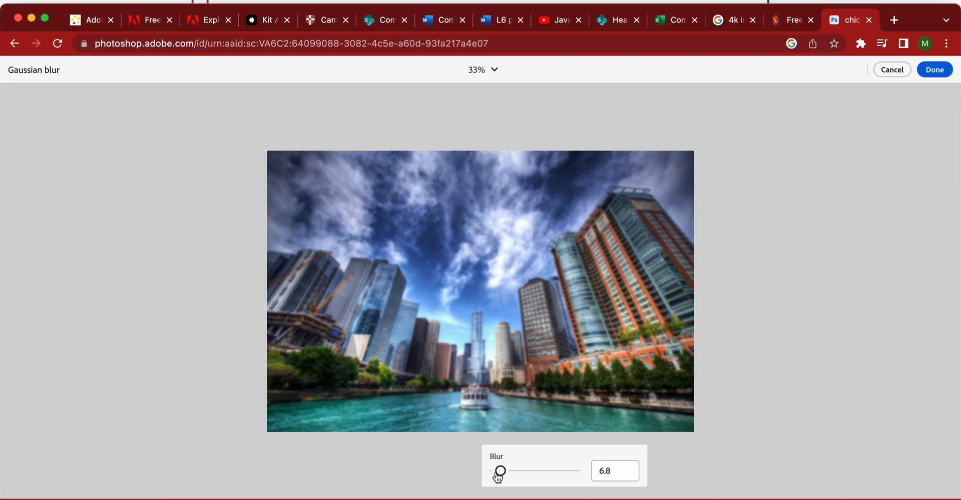
left_click_drag(497, 478, 516, 479)
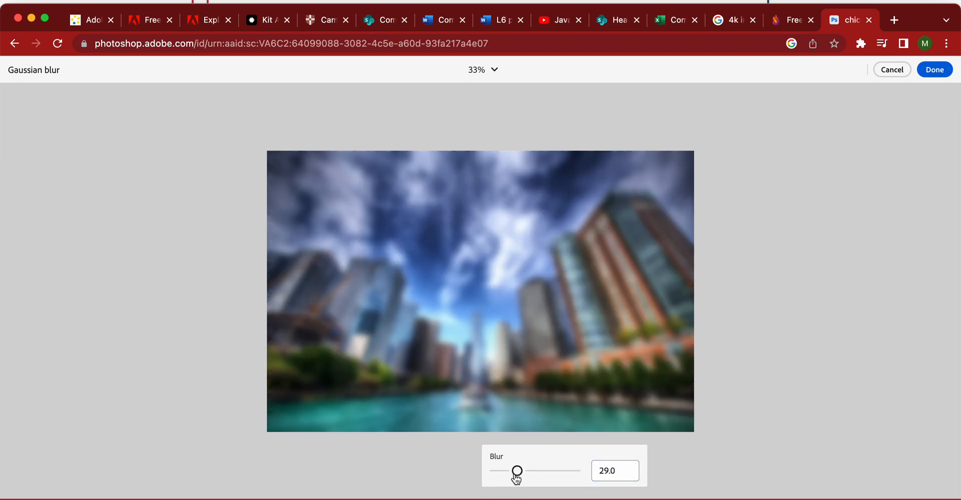
left_click_drag(517, 480, 489, 476)
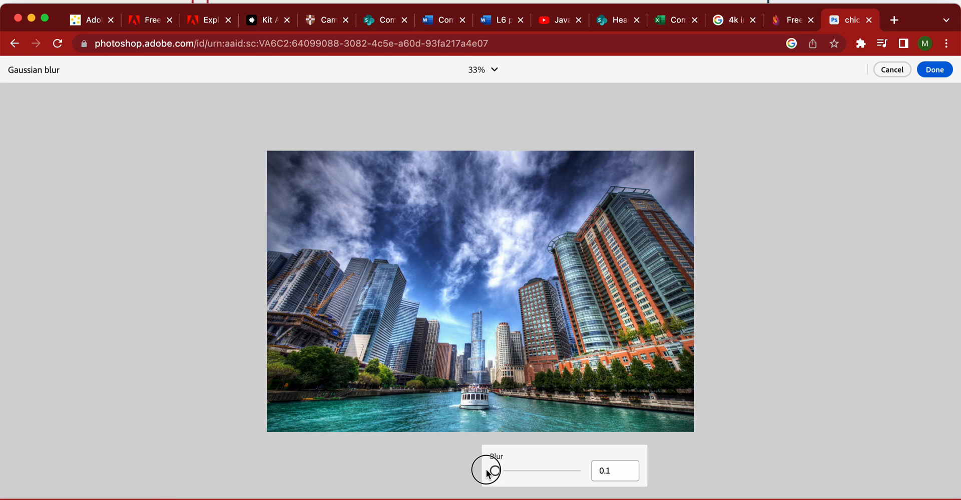
left_click(893, 70)
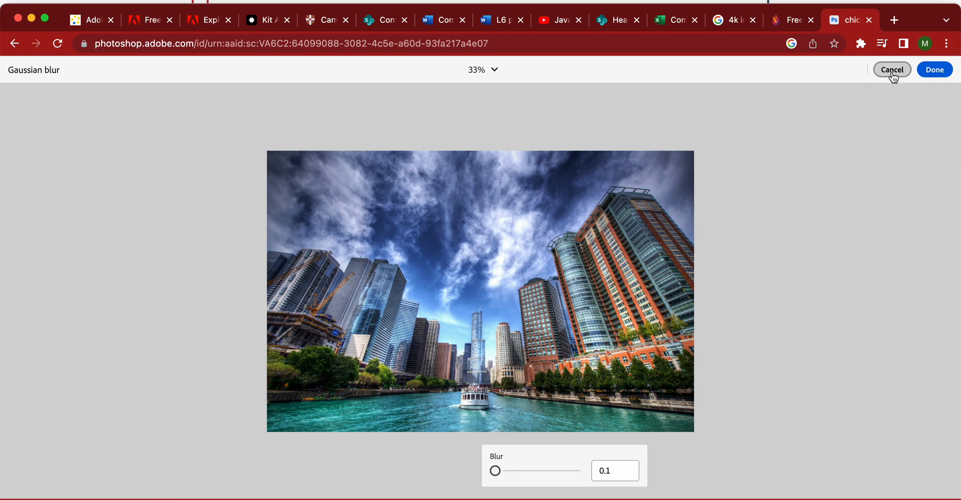